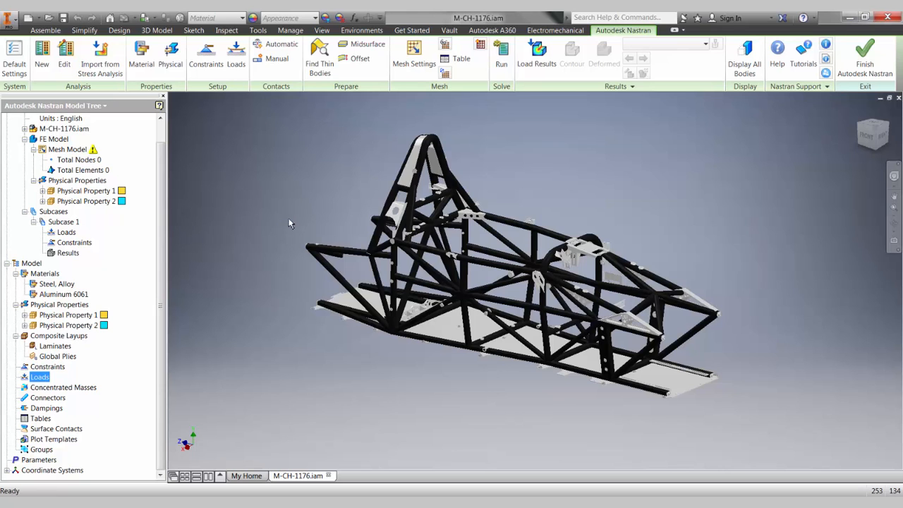
Step: Define a bearing load on the cylindrical face of the white bracket's round hole, with Fy of 100 lbf, and preview it
scroll(397, 213, "up", 10)
scroll(400, 213, "up", 5)
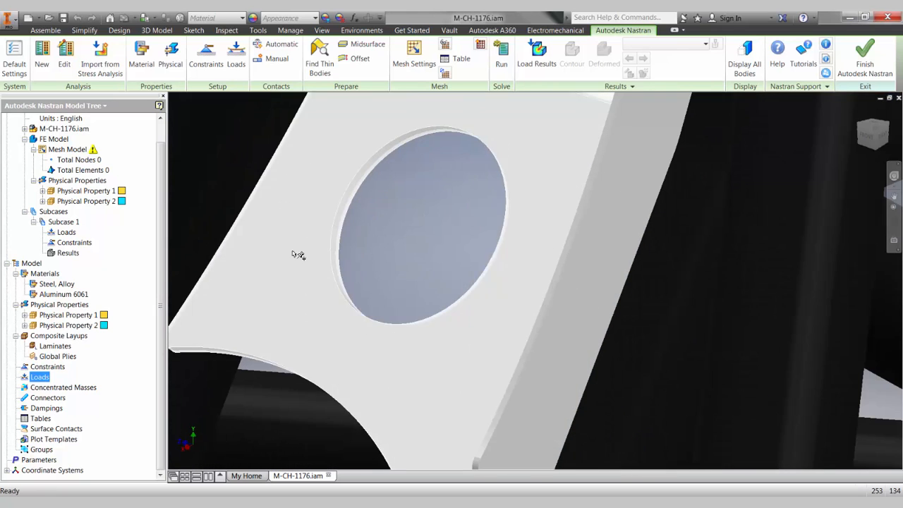
right_click(67, 233)
left_click(83, 240)
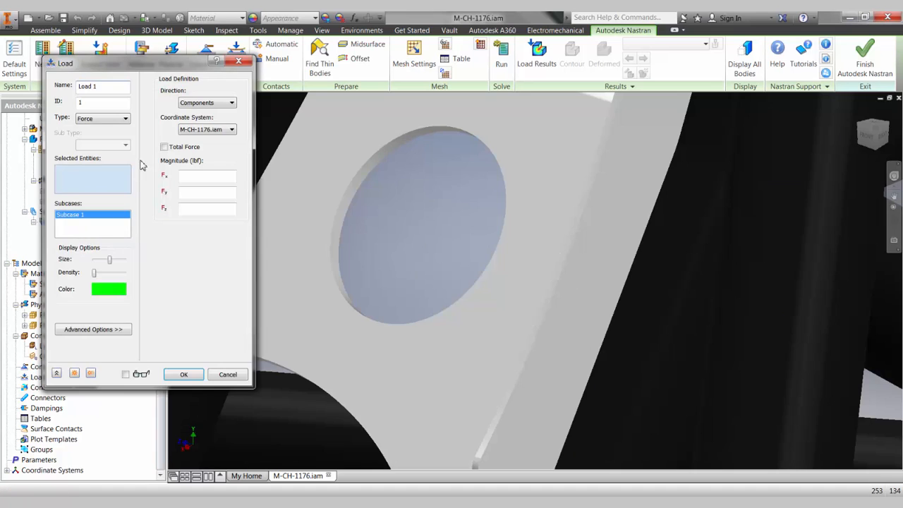
left_click(124, 119)
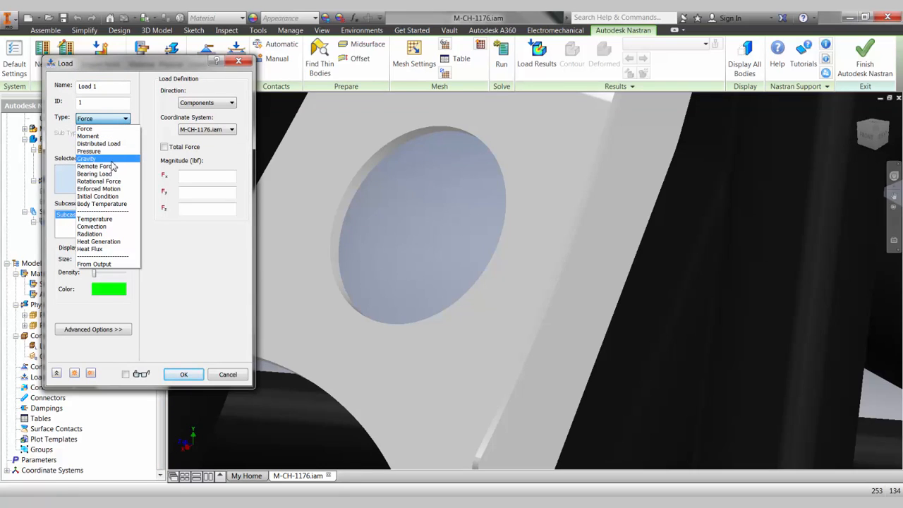
left_click(112, 175)
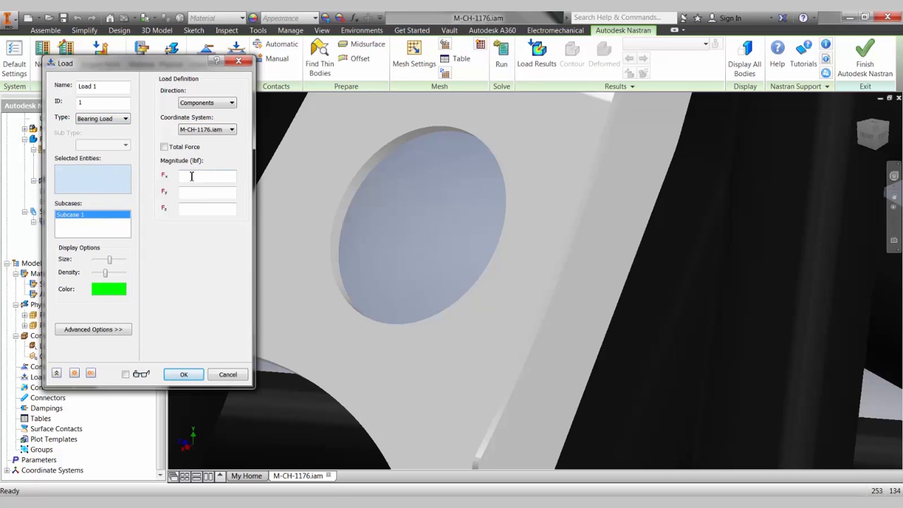
left_click(384, 152)
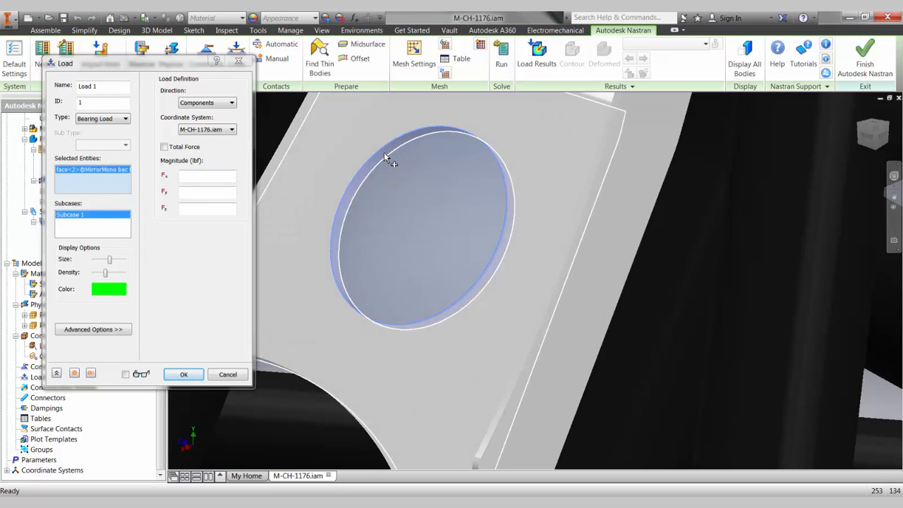
left_click(198, 189)
type("100")
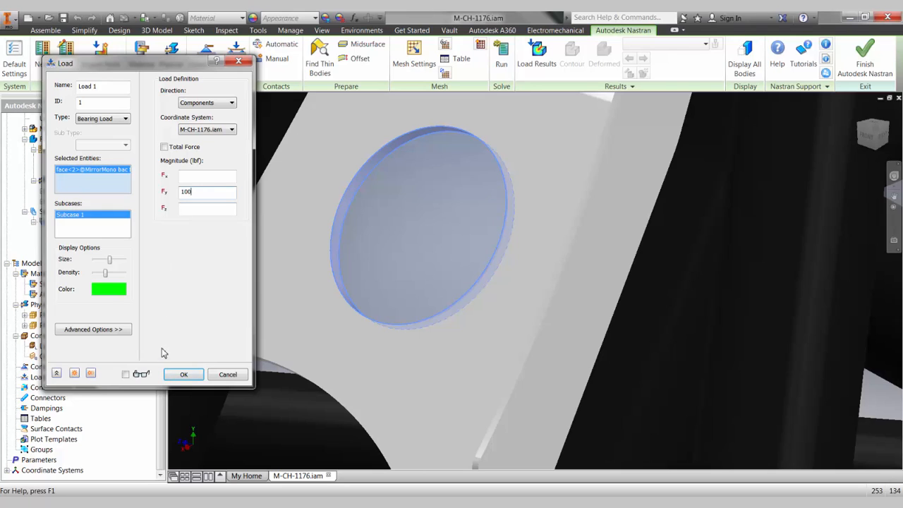
left_click(126, 374)
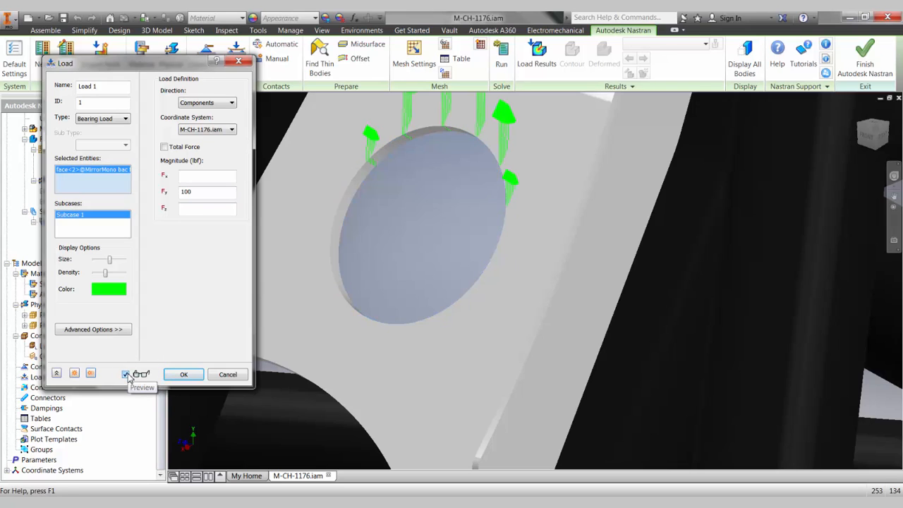
Step: Replace the bearing load's Y force with Fz of 100 lbf, increase the arrow density, and cancel the load
double_click(182, 192)
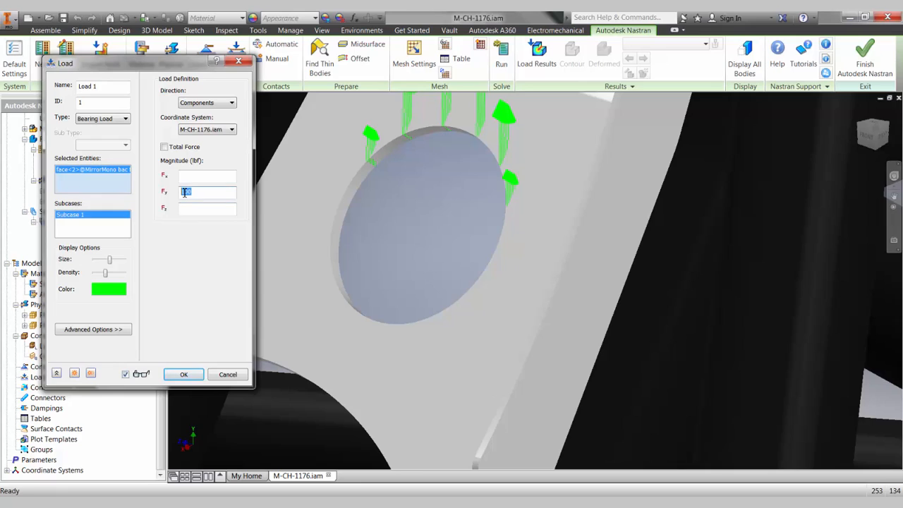
key("Delete")
left_click(195, 207)
type("100")
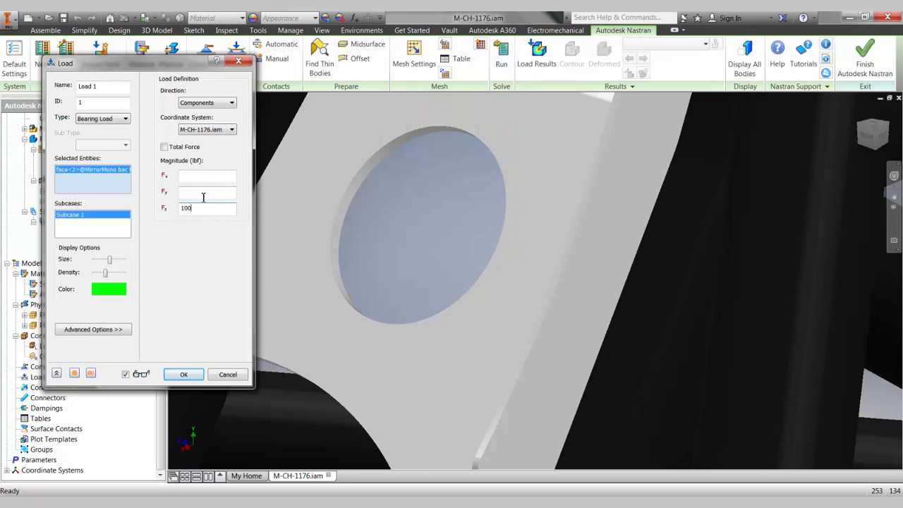
key("Tab")
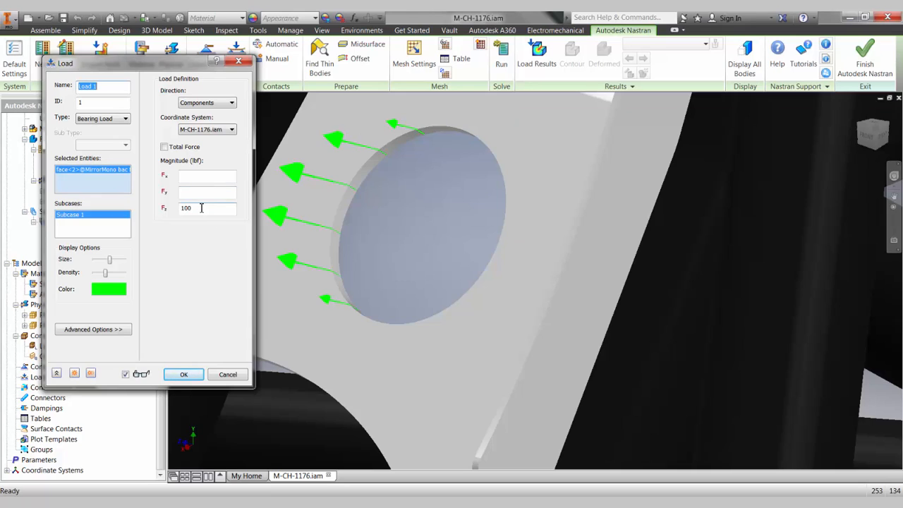
mouse_move(106, 277)
left_mouse_down()
mouse_move(98, 280)
mouse_move(121, 281)
left_mouse_up()
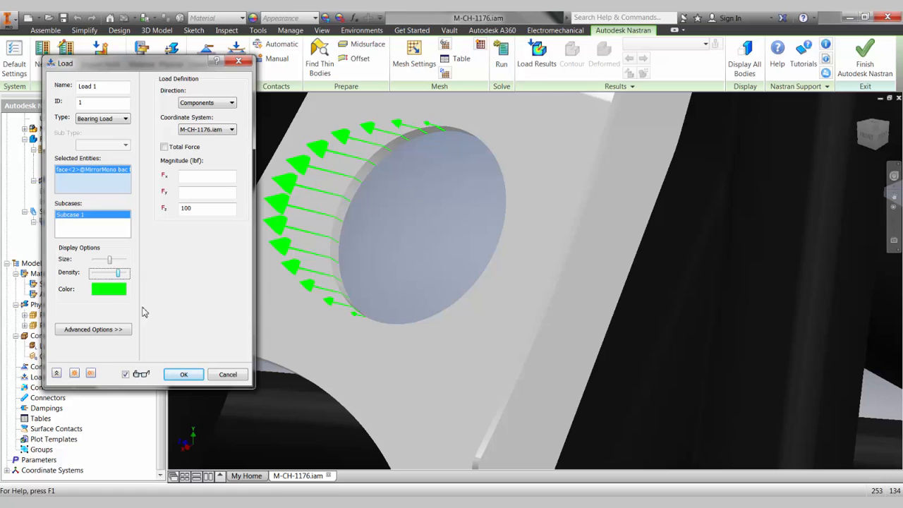
left_click(228, 375)
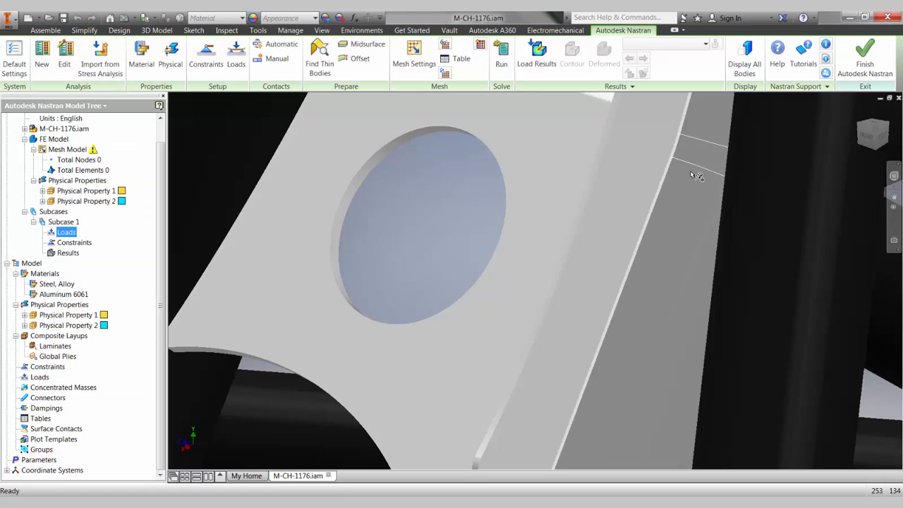
Step: Set the level of detail for Analysis 1 to Small Section, keeping the Default design view
left_click(858, 112)
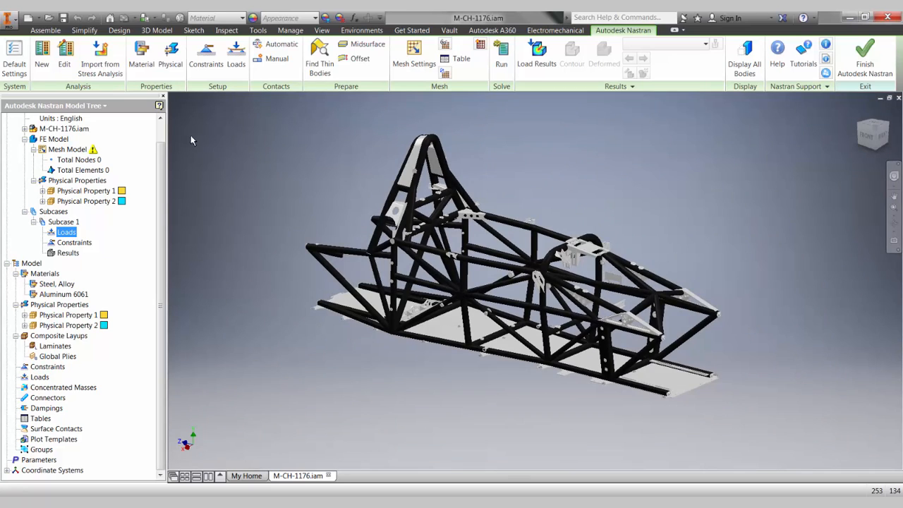
scroll(138, 140, "up", 1)
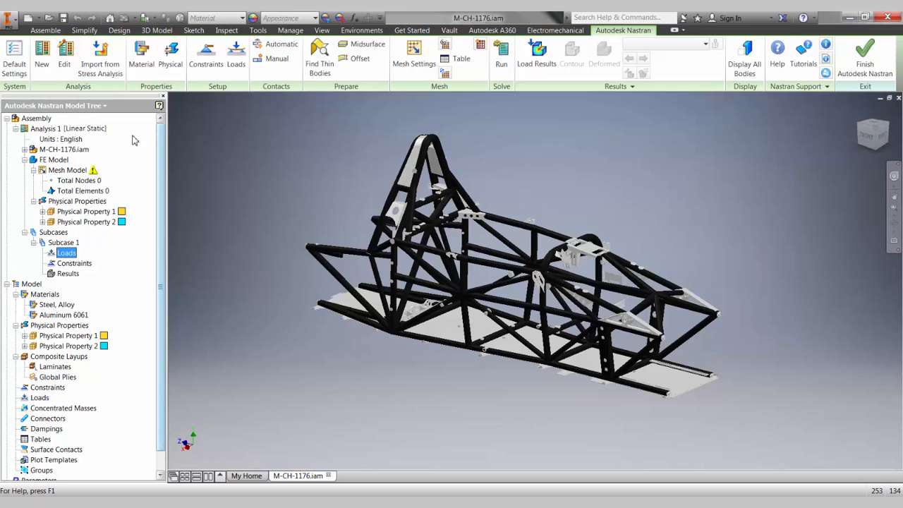
double_click(56, 130)
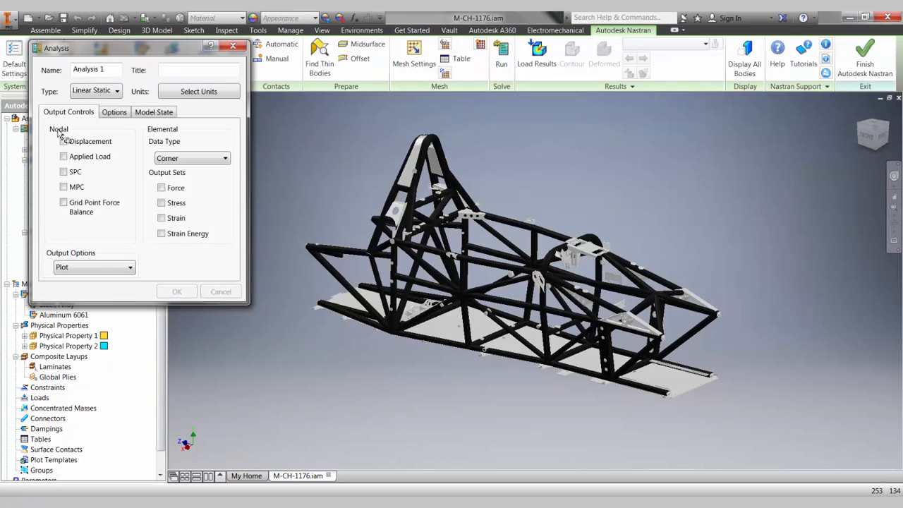
left_click(155, 116)
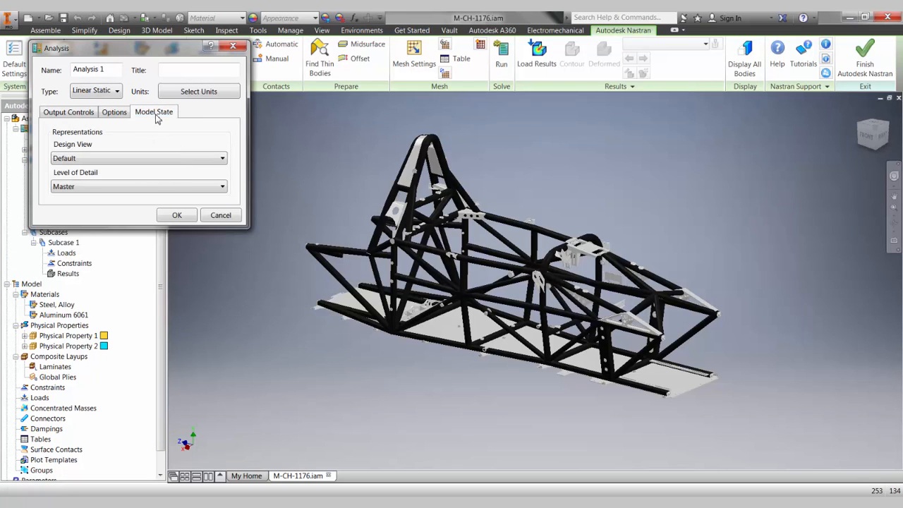
left_click(222, 160)
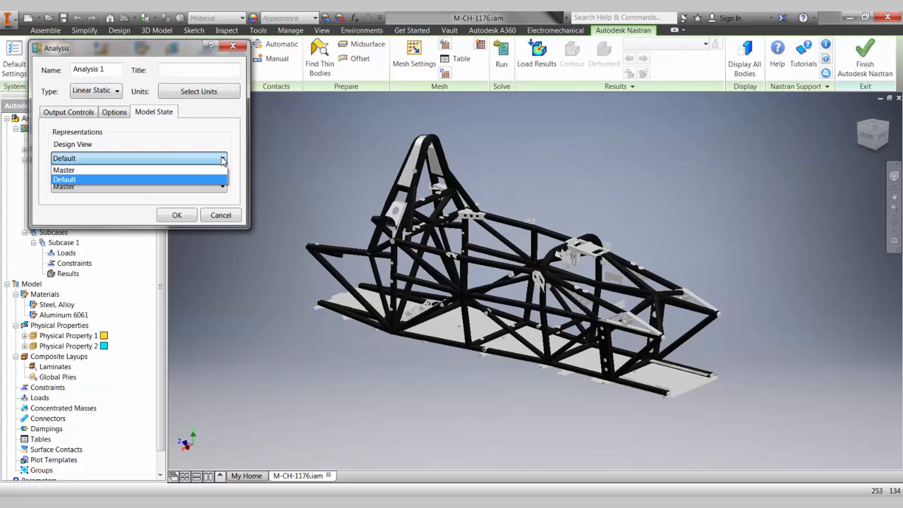
left_click(222, 161)
left_click(218, 186)
left_click(180, 237)
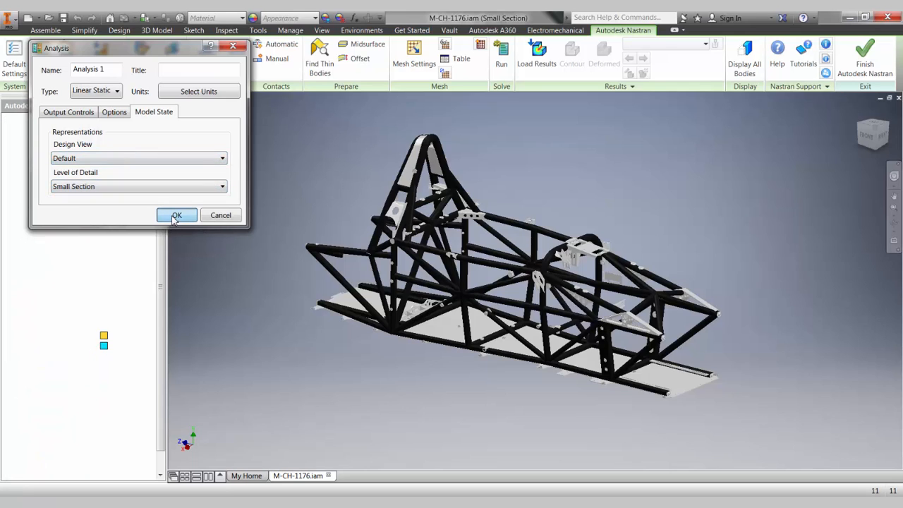
left_click(175, 215)
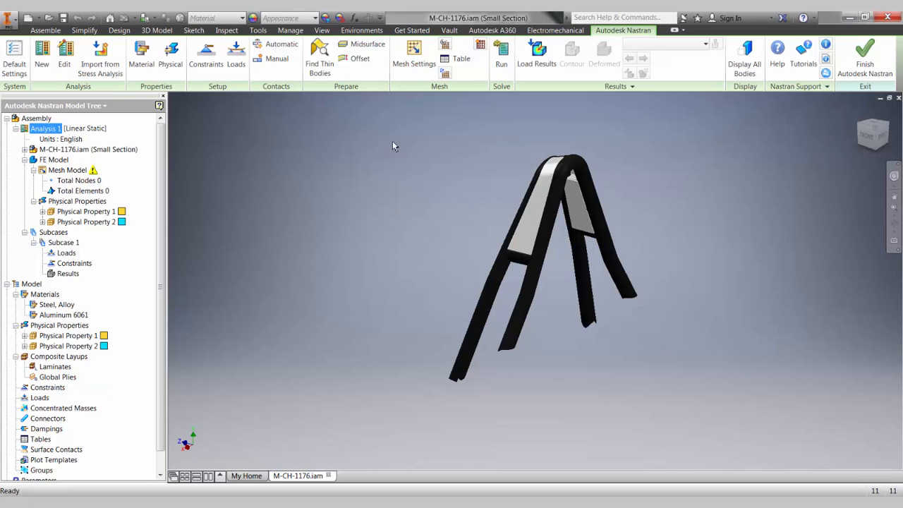
Step: Find the thin bodies in the small section and generate midsurfaces for all of them
left_click(320, 60)
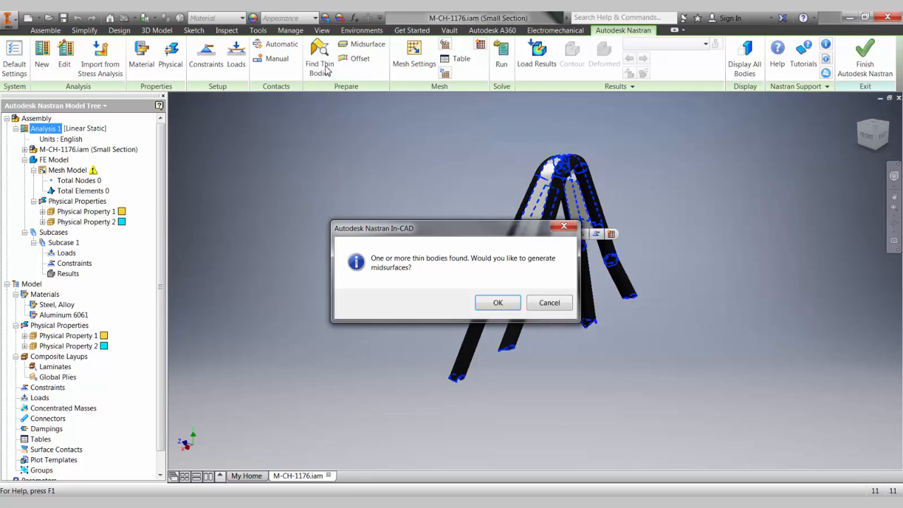
left_click(495, 303)
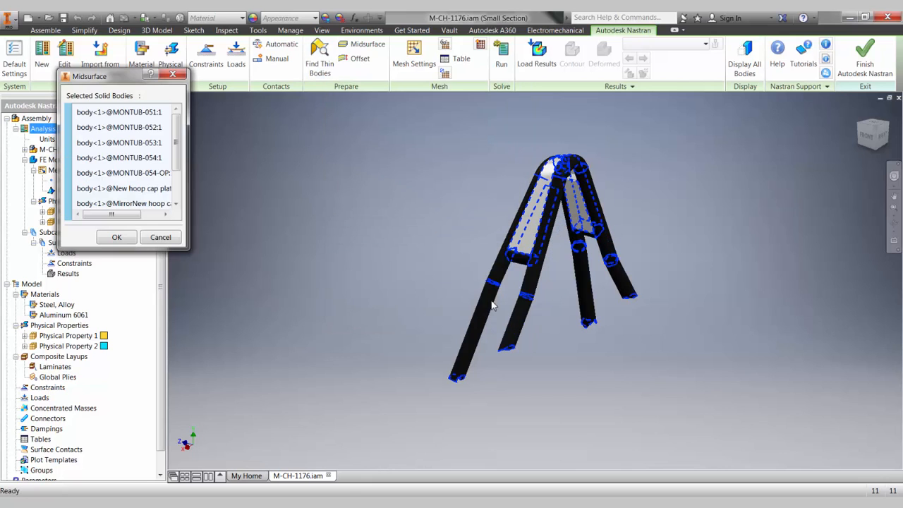
left_click(133, 239)
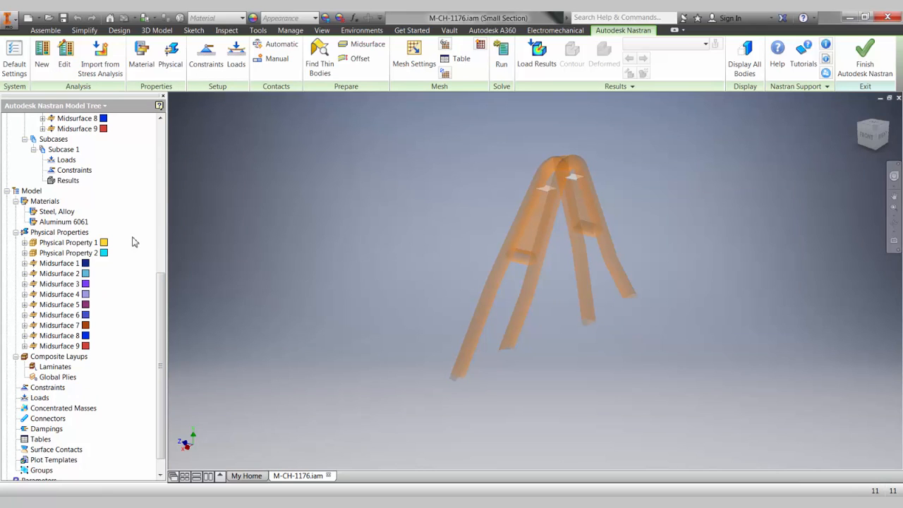
left_click_drag(162, 300, 162, 151)
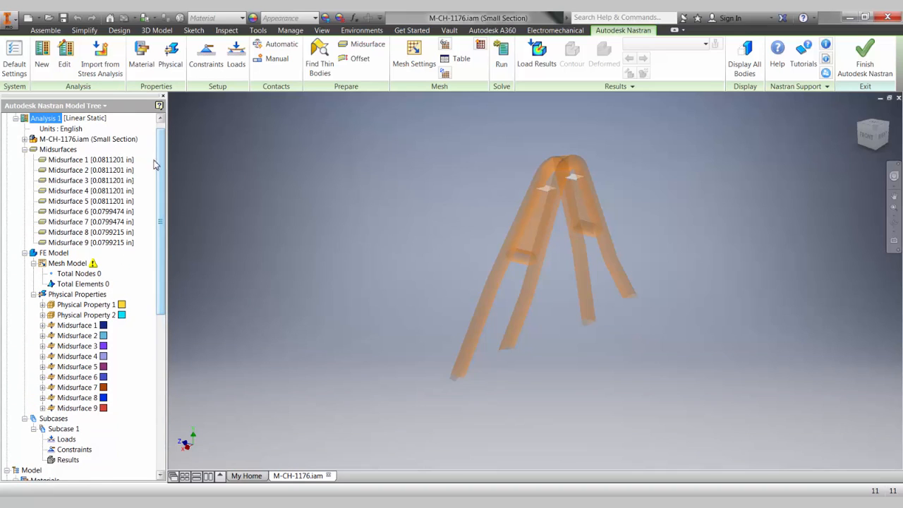
right_click(86, 163)
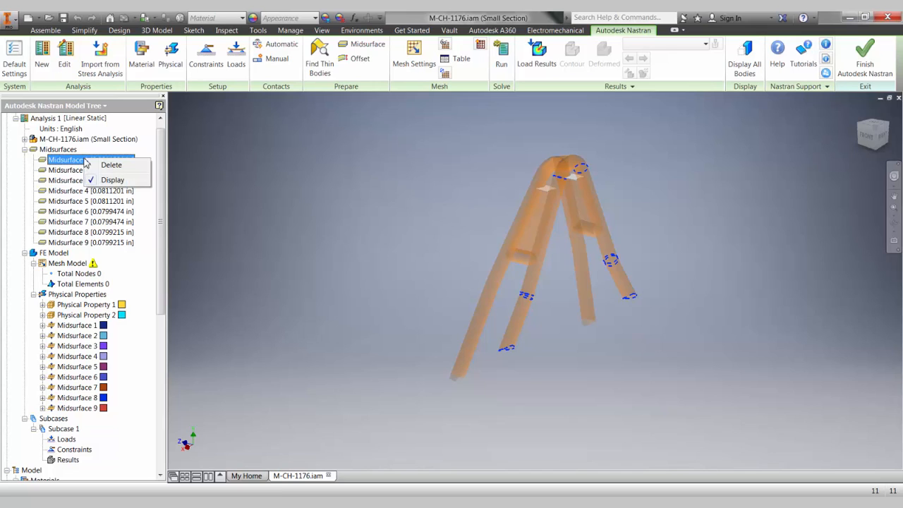
left_click(249, 164)
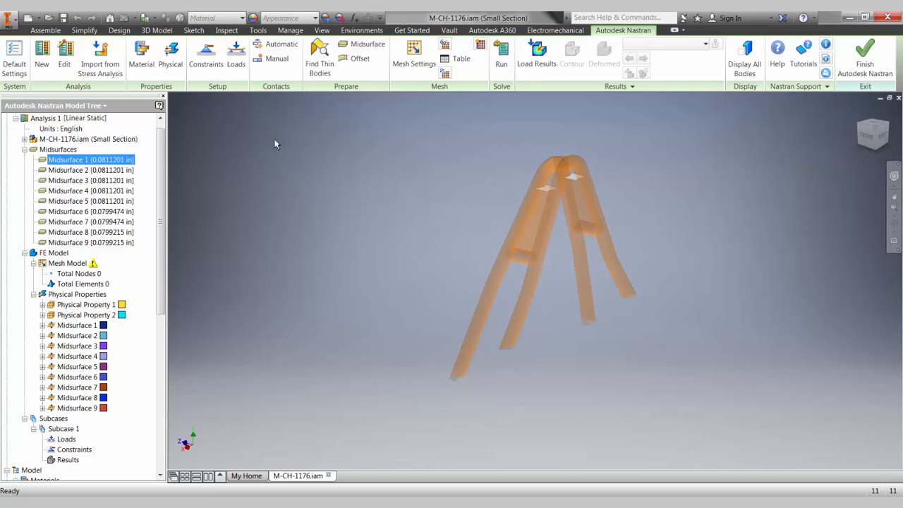
Step: Generate midsurfaces for the two remaining solid roll hoop bridge plates
scroll(595, 184, "up", 5)
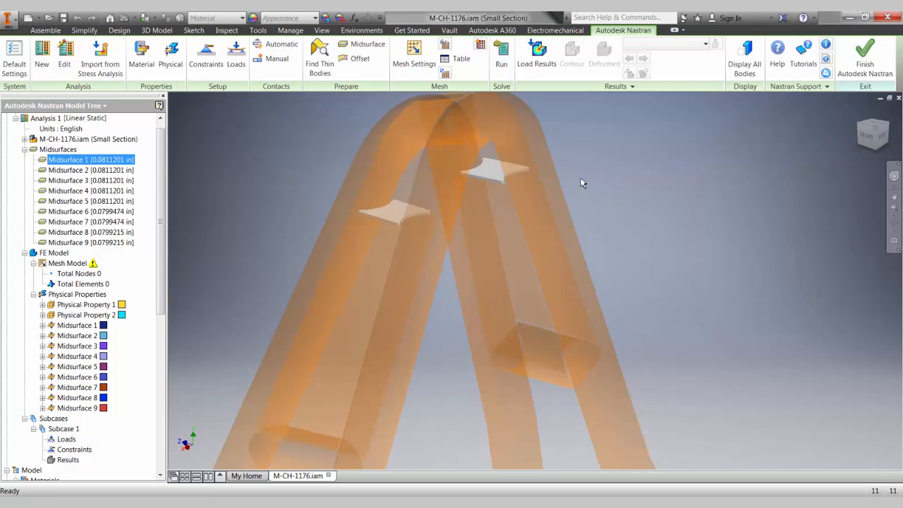
left_click(363, 47)
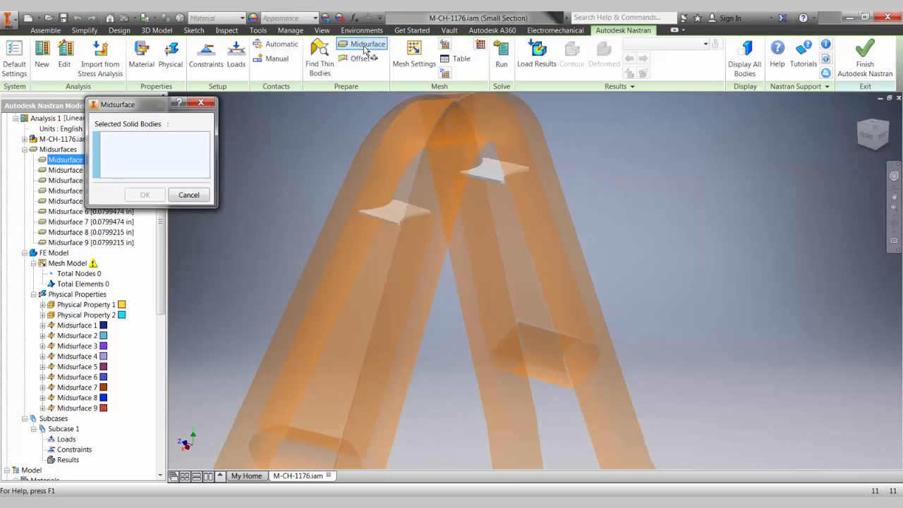
left_click(390, 210)
left_click(487, 175)
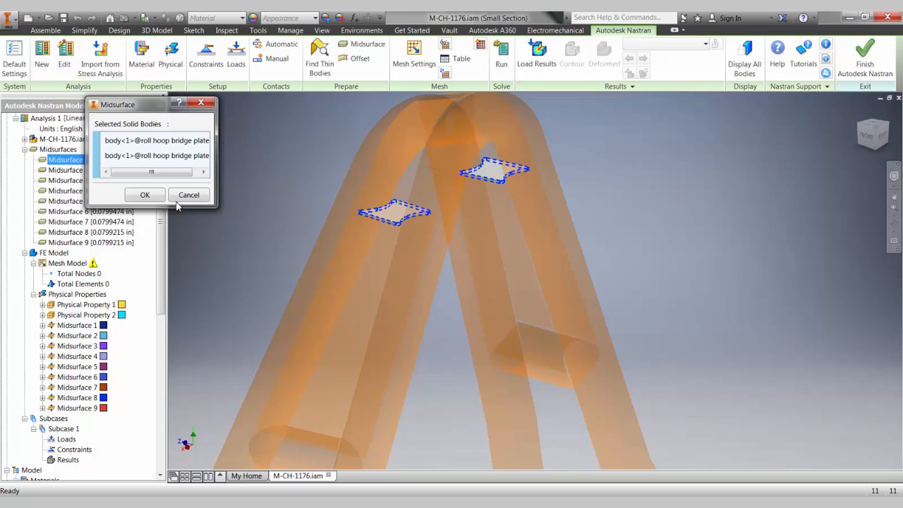
left_click(145, 194)
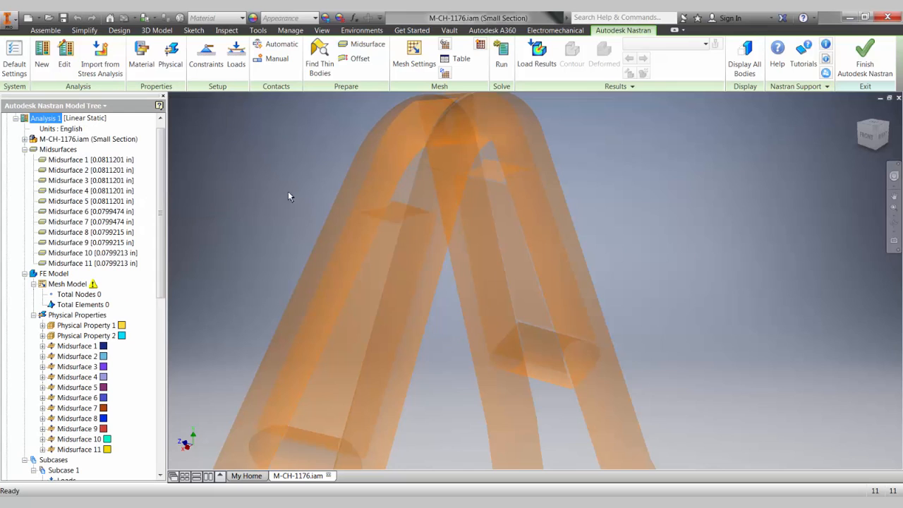
Step: Mesh the roll hoop midsurfaces with a 0.5 in element size and linear element order
scroll(295, 196, "down", 5)
middle_click_drag(295, 196, 483, 198)
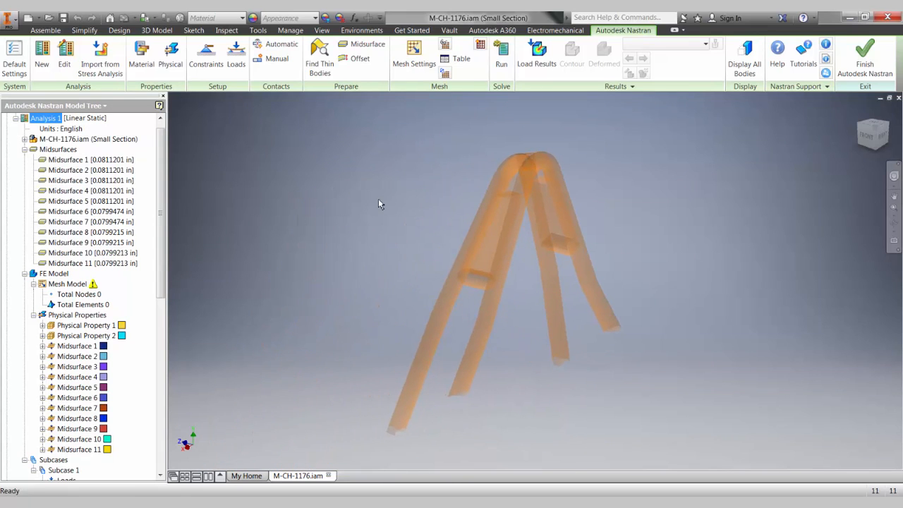
left_click(406, 64)
left_click_drag(160, 95, 60, 106)
type("0.5")
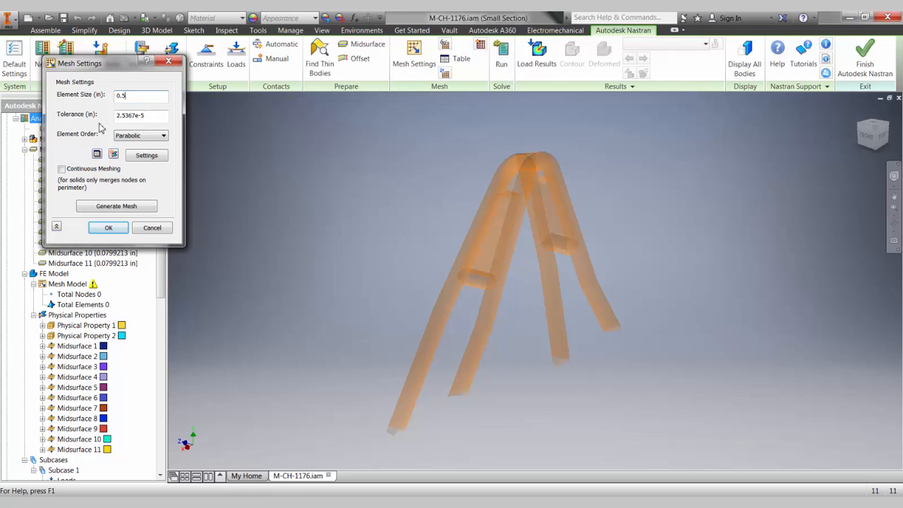
left_click(121, 136)
left_click(123, 145)
left_click(108, 228)
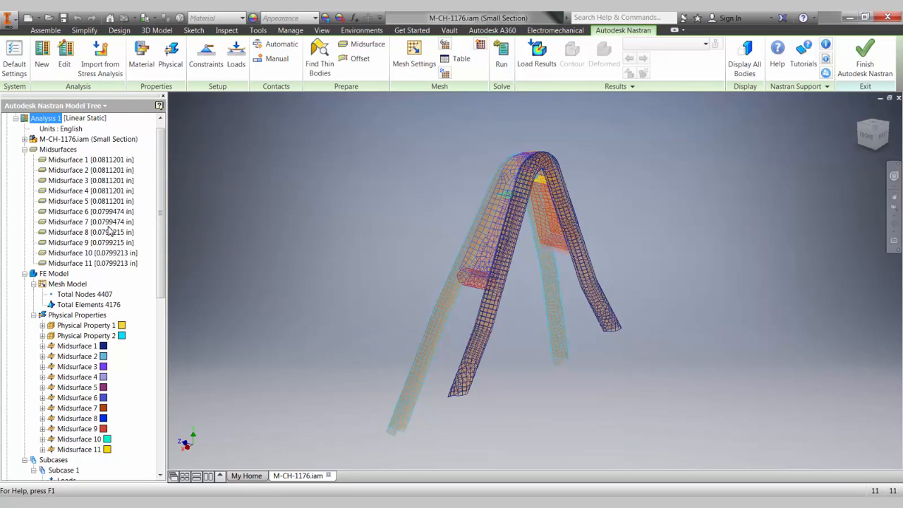
Step: Add a surface contact with Auto regions and the Offset Bonded contact type to the FE model, specifying its max activation distance
left_click(275, 62)
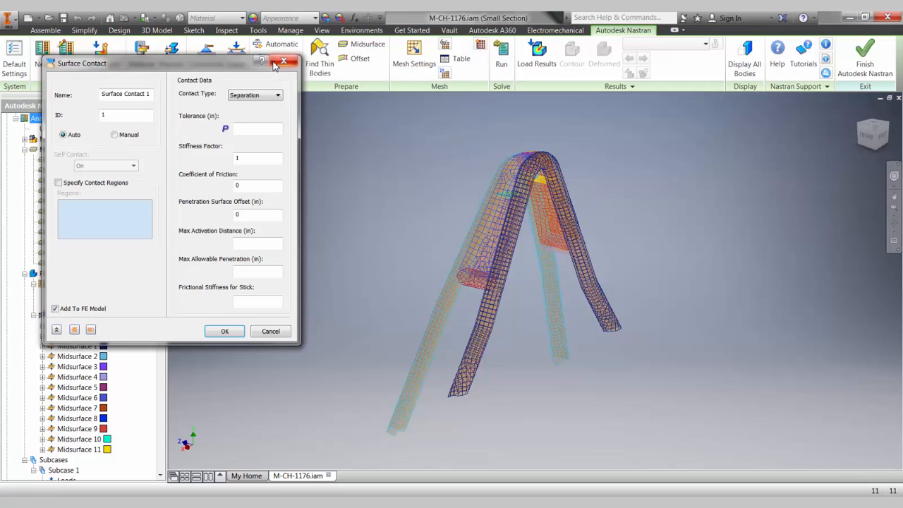
left_click(252, 98)
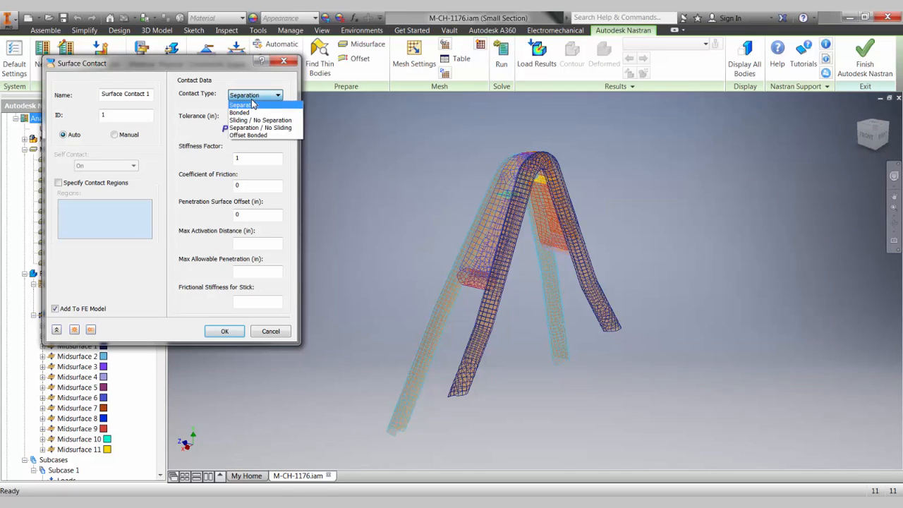
left_click(258, 136)
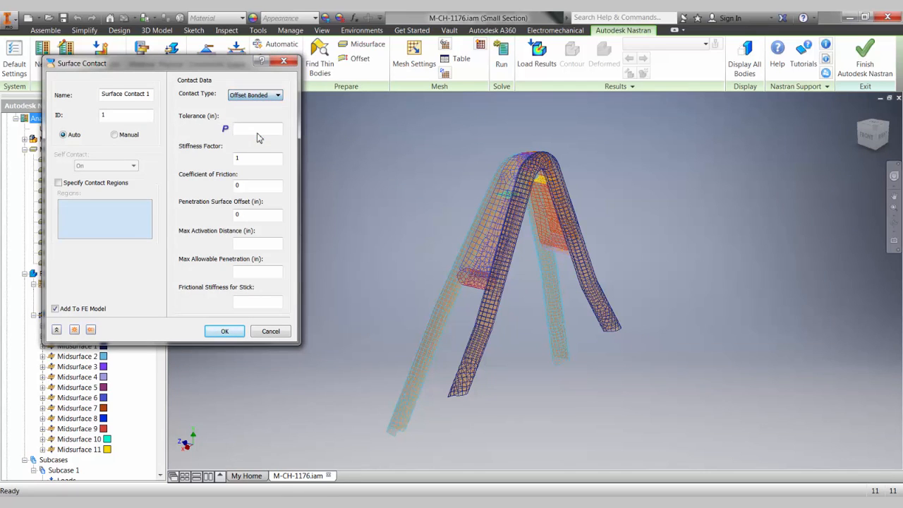
left_click(251, 242)
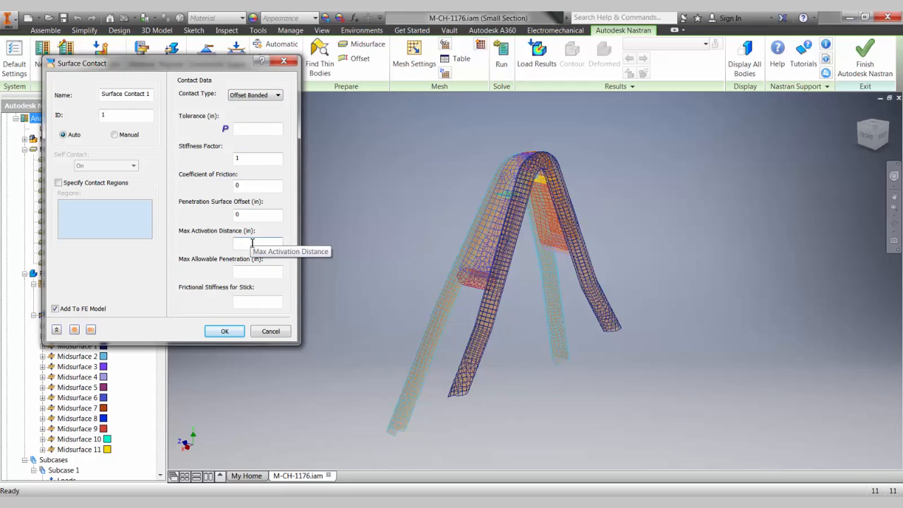
left_click(233, 329)
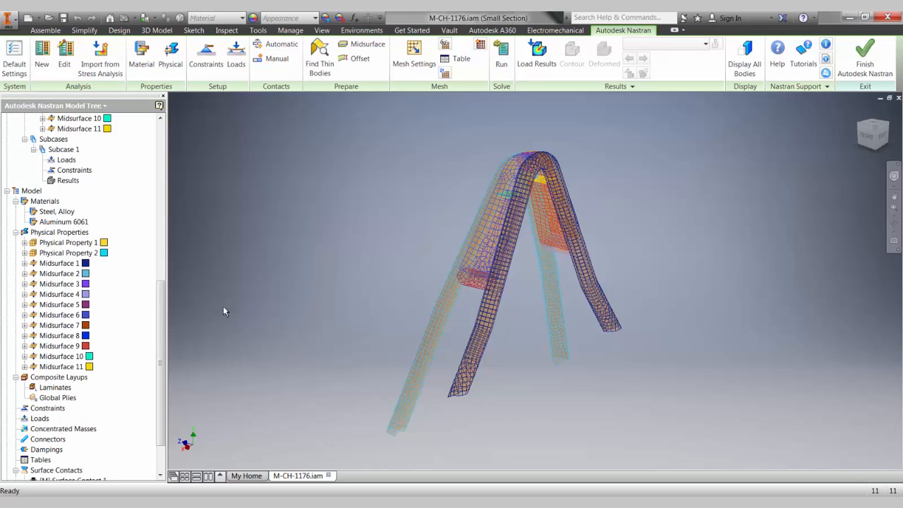
Step: Add a force load with a Z component to the tube face at the top of the roll hoop in Subcase 1
right_click(68, 160)
left_click(86, 170)
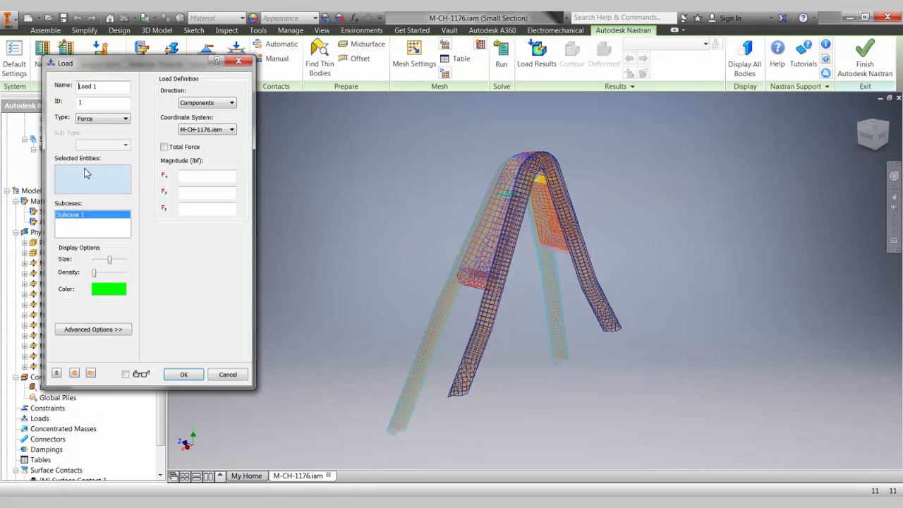
left_click(541, 162)
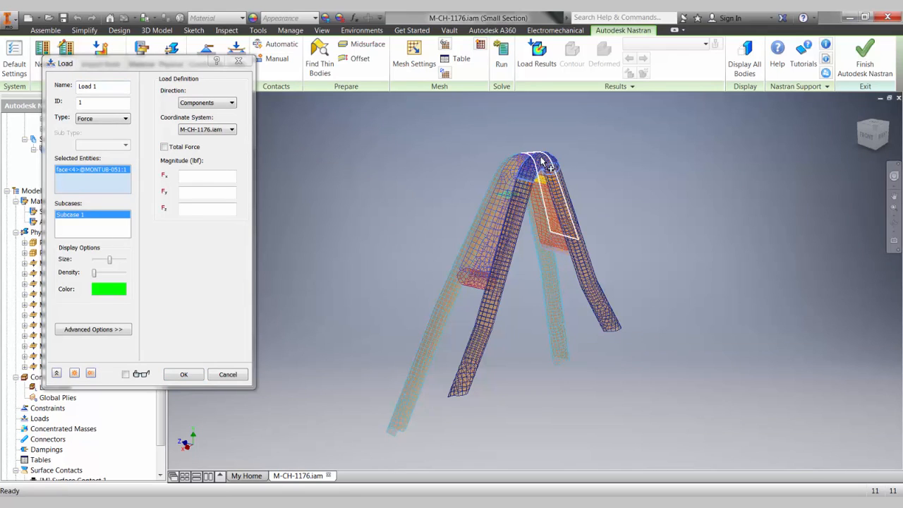
left_click(195, 210)
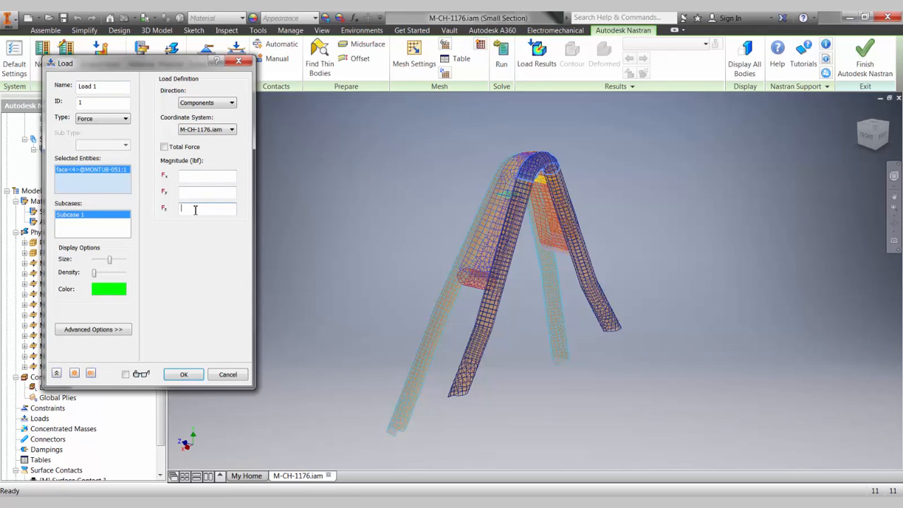
left_click(182, 374)
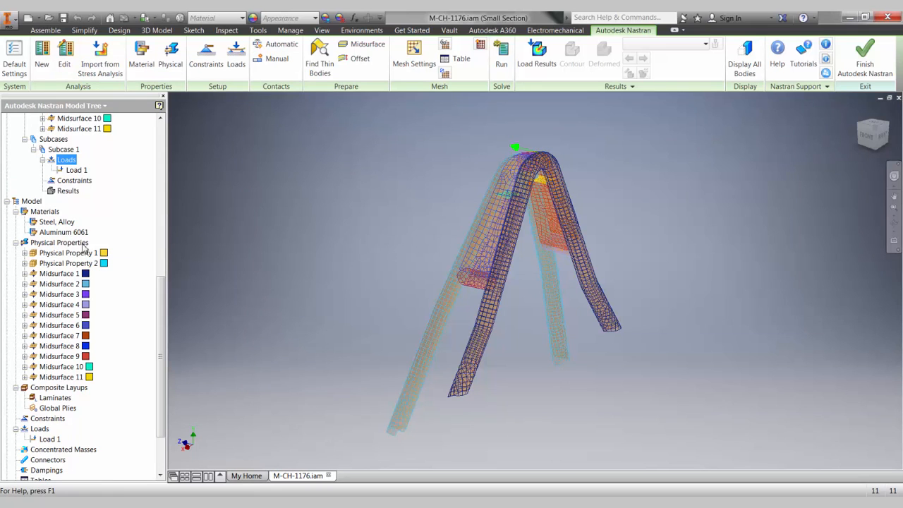
Step: Add a structural constraint fixing all six degrees of freedom on the end edges of the four hoop legs in Subcase 1
right_click(68, 180)
left_click(74, 185)
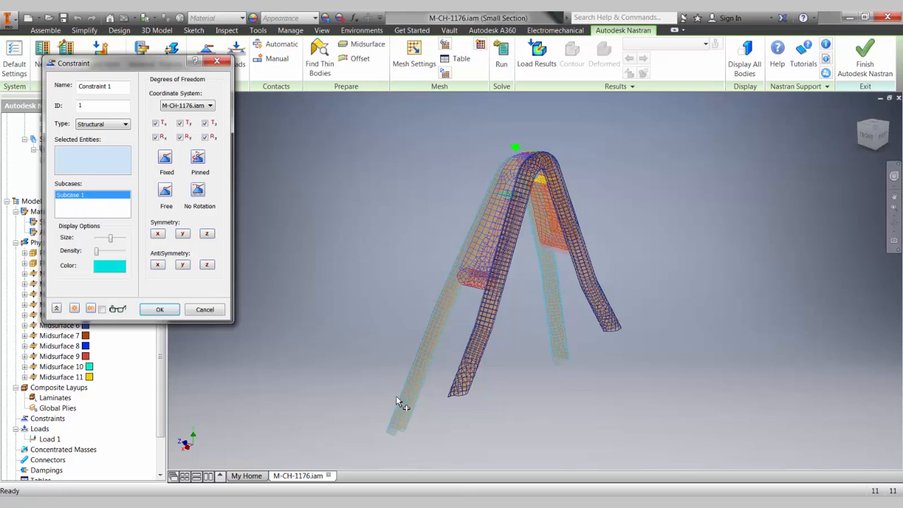
left_click(418, 437)
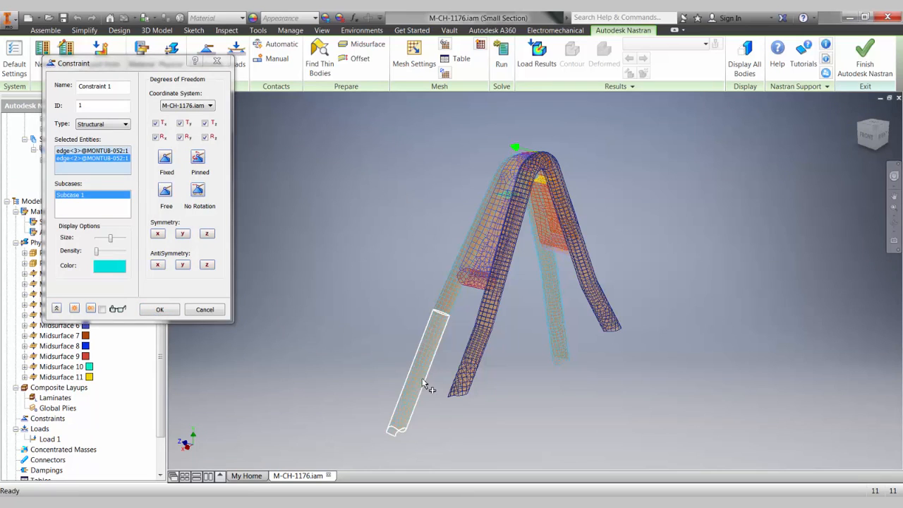
left_click(474, 402)
left_click(558, 352)
left_click(615, 334)
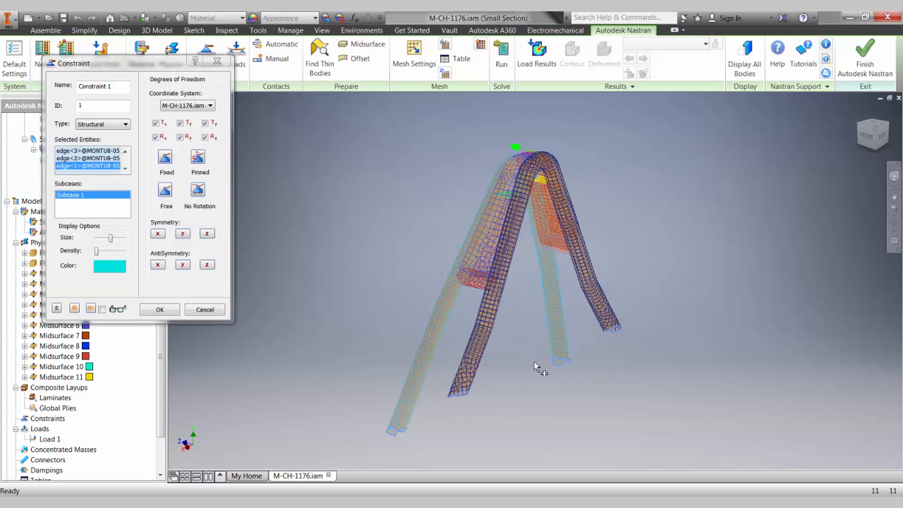
left_click(160, 310)
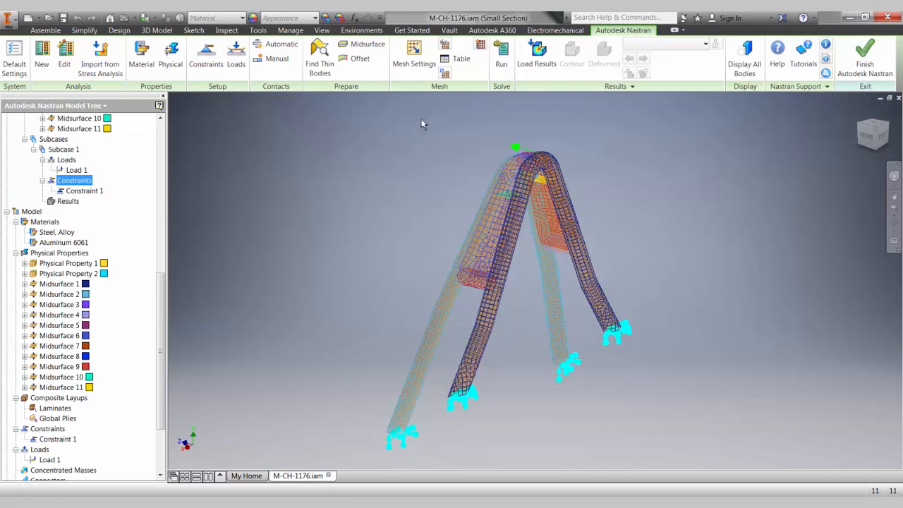
Step: Run the linear static analysis and select the von Mises result of Subcase 1
left_click(512, 70)
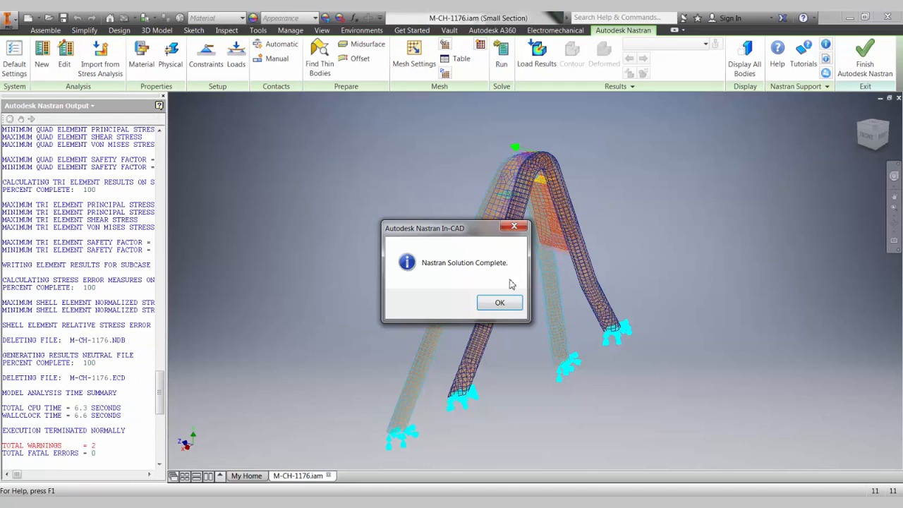
left_click(499, 303)
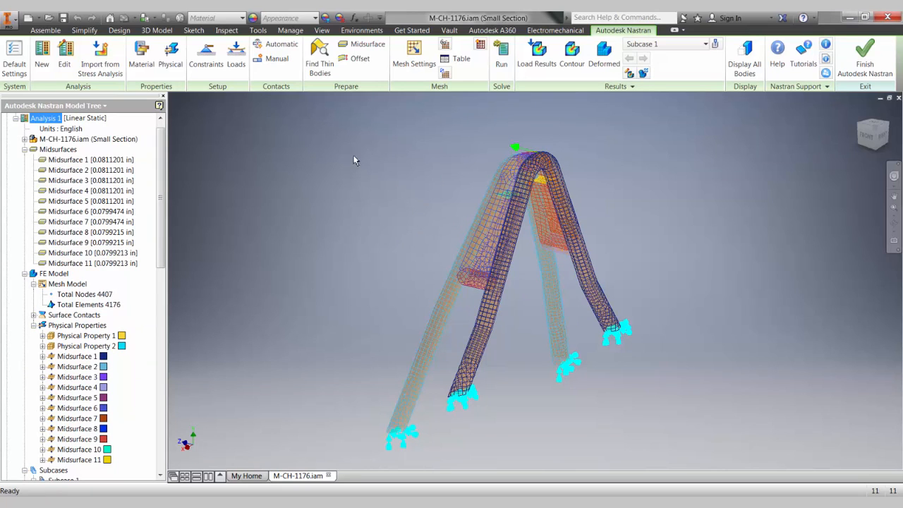
left_click_drag(160, 233, 160, 332)
left_click(81, 283)
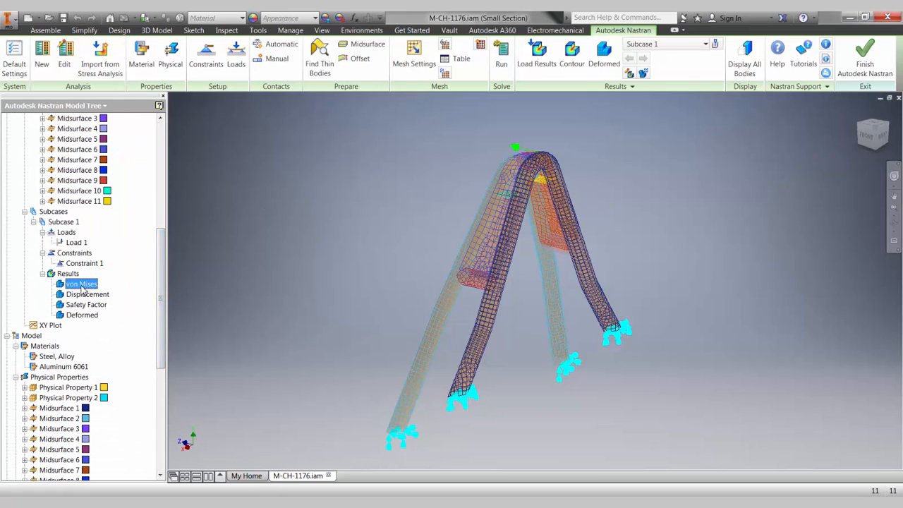